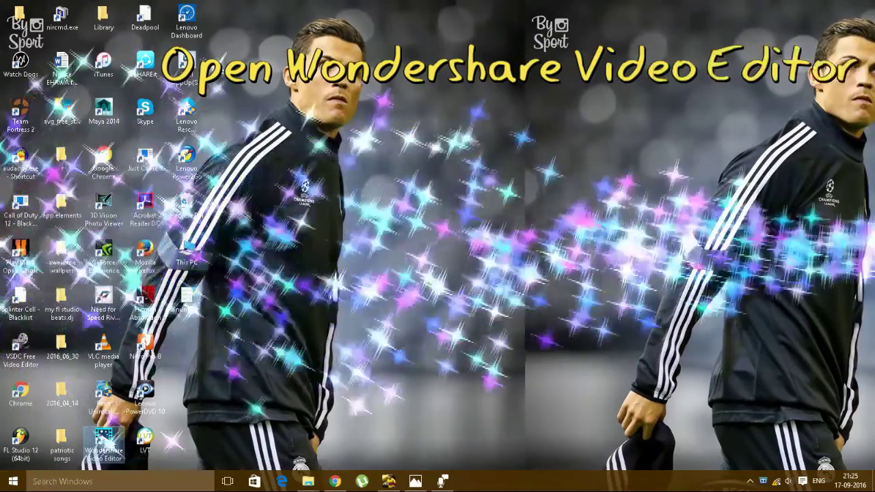
Open Wondershare Video Editor and start a new movie in Full Feature Mode.
{"action": "left_click", "coordinate": [489, 248]}
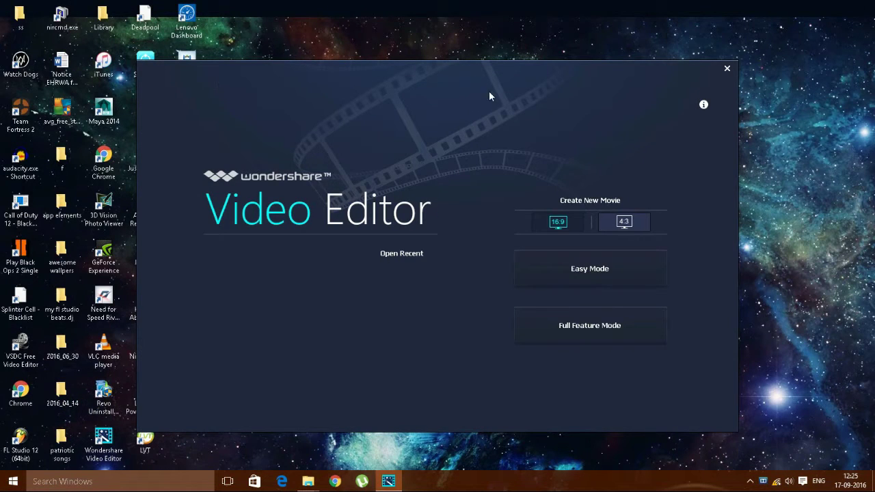
{"action": "left_click_drag", "start_coordinate": [542, 87], "coordinate": [582, 85]}
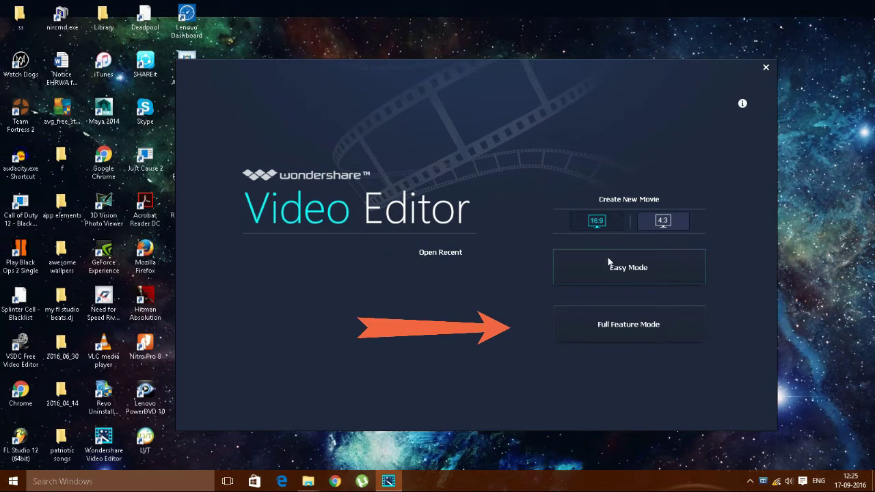
{"action": "left_click", "coordinate": [634, 330]}
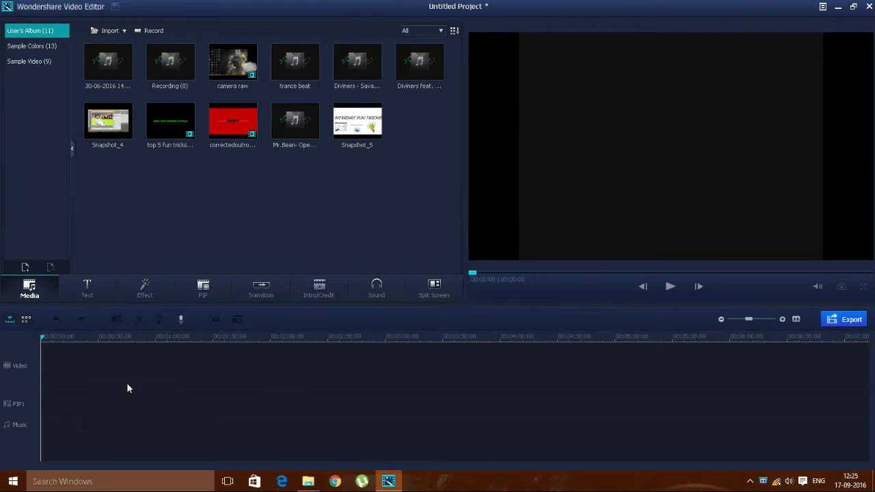
{"action": "left_click", "coordinate": [106, 31]}
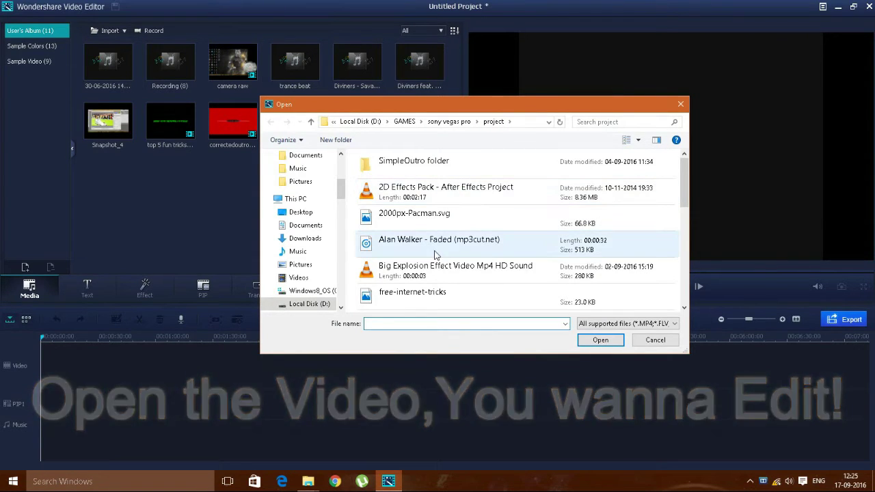
{"action": "scroll", "coordinate": [514, 228], "scroll_direction": "down", "scroll_amount": 5}
{"action": "left_click", "coordinate": [309, 304]}
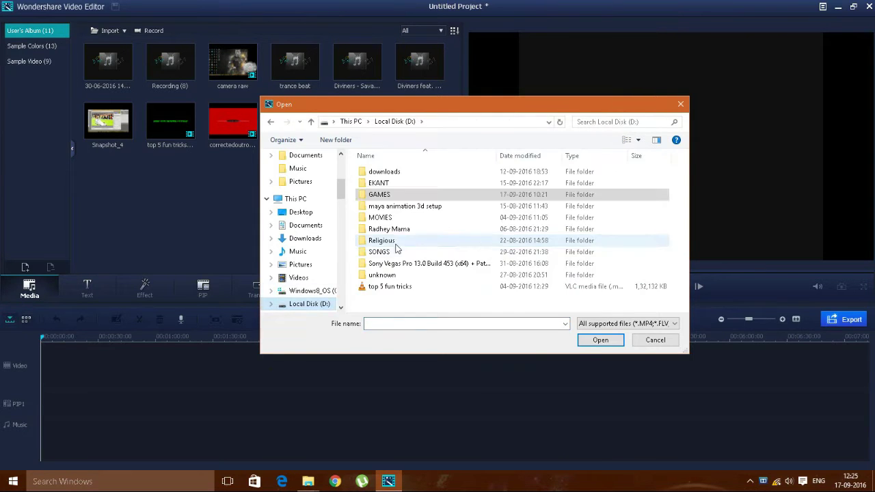
{"action": "double_click", "coordinate": [392, 253]}
{"action": "double_click", "coordinate": [383, 171]}
{"action": "scroll", "coordinate": [459, 270], "scroll_direction": "down", "scroll_amount": 10}
{"action": "left_click_drag", "start_coordinate": [685, 181], "coordinate": [684, 272]}
{"action": "left_click", "coordinate": [530, 236]}
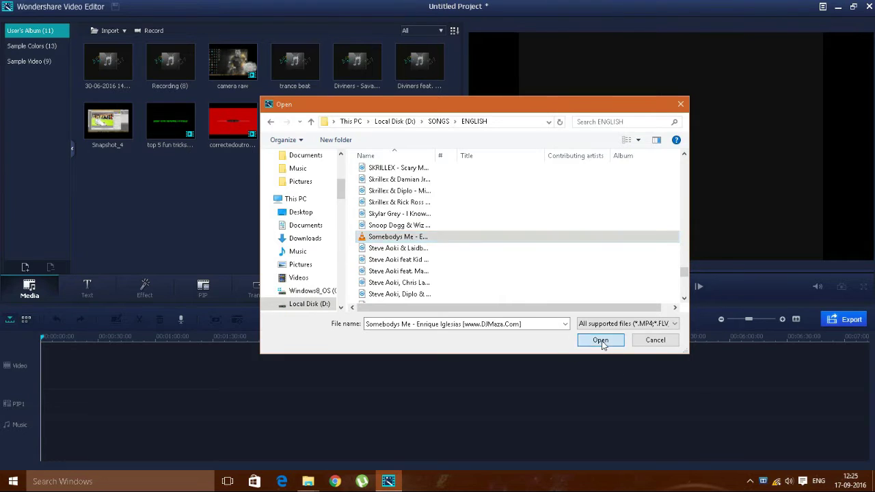
{"action": "left_click", "coordinate": [605, 342]}
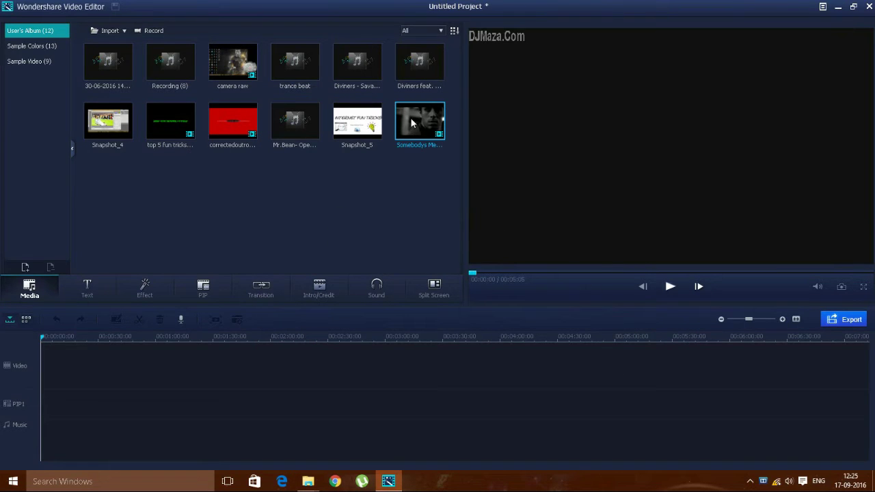
Place the imported Somebodys Me clip at the very start of the Video track.
{"action": "left_click_drag", "start_coordinate": [411, 119], "coordinate": [299, 388]}
{"action": "left_click_drag", "start_coordinate": [731, 375], "coordinate": [60, 387]}
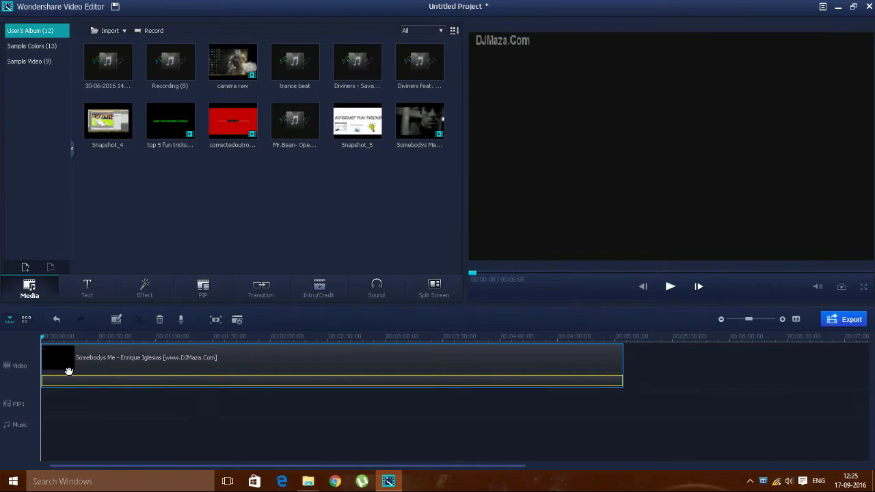
Preview the clip up to about 13 seconds, where the man stands in the street, and split it there.
{"action": "left_click", "coordinate": [670, 287]}
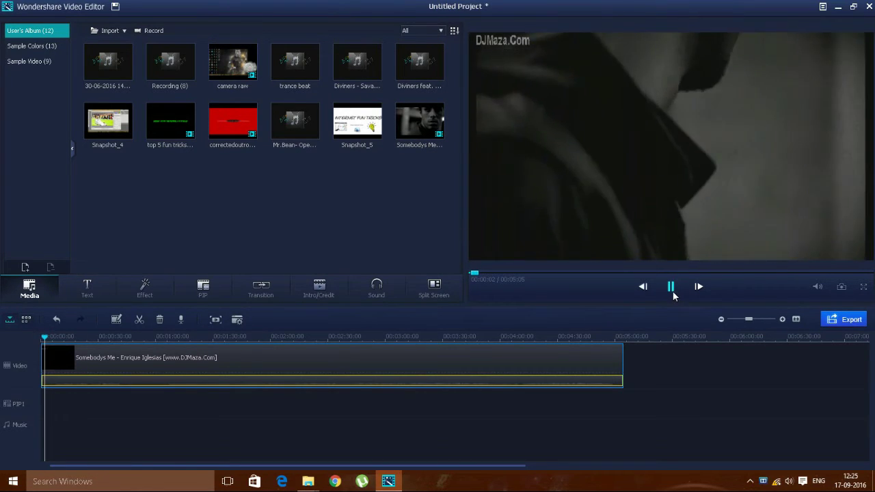
{"action": "left_click", "coordinate": [671, 287]}
{"action": "key", "text": "XF86AudioRaiseVolume"}
{"action": "left_click", "coordinate": [671, 287]}
{"action": "left_click", "coordinate": [526, 274]}
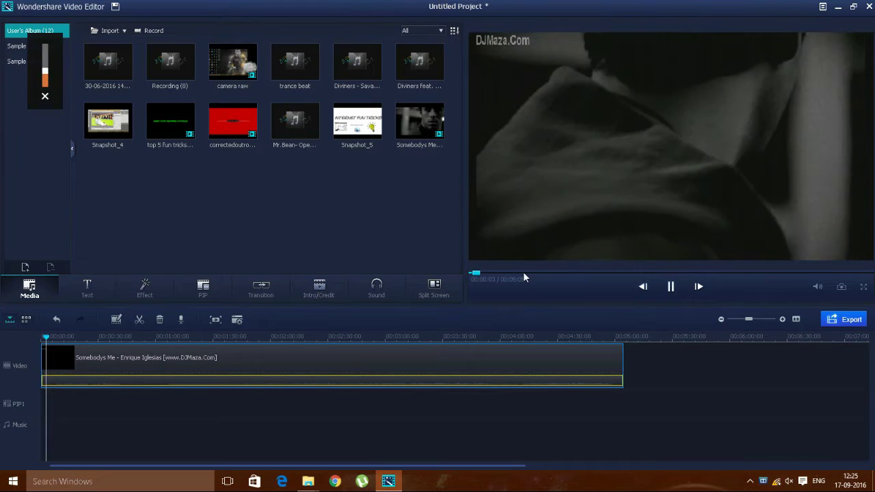
{"action": "left_click", "coordinate": [486, 273]}
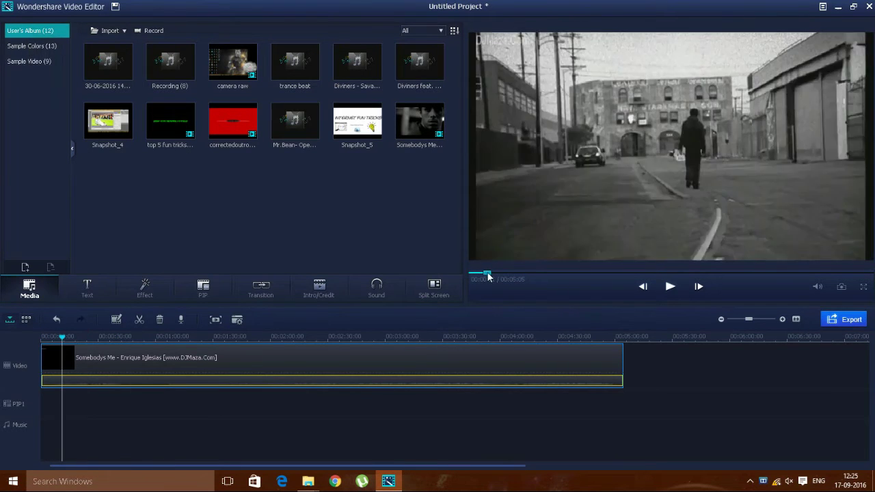
{"action": "left_click", "coordinate": [671, 290]}
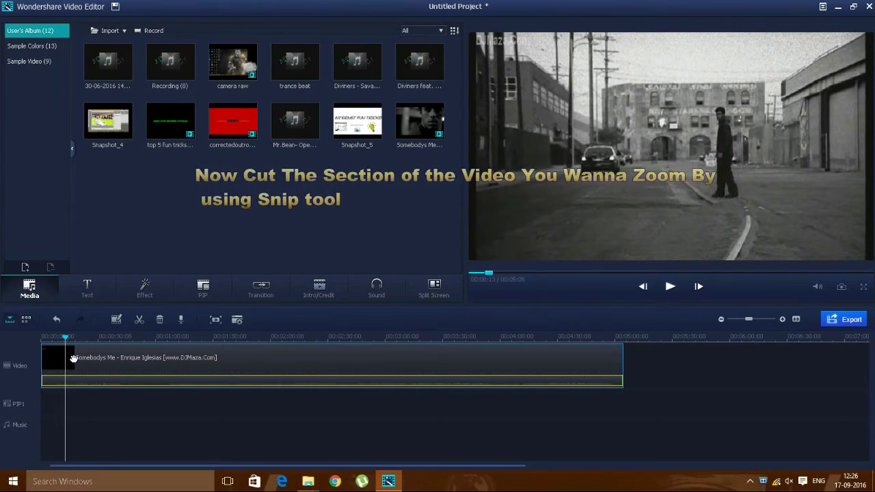
{"action": "left_click", "coordinate": [140, 319]}
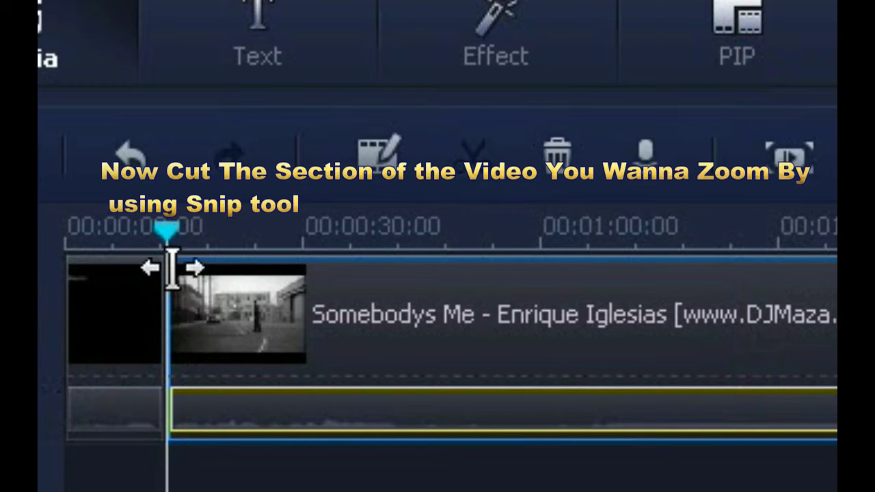
Split the remaining clip again at about 14 seconds to isolate a short segment for zooming.
{"action": "left_click", "coordinate": [147, 228]}
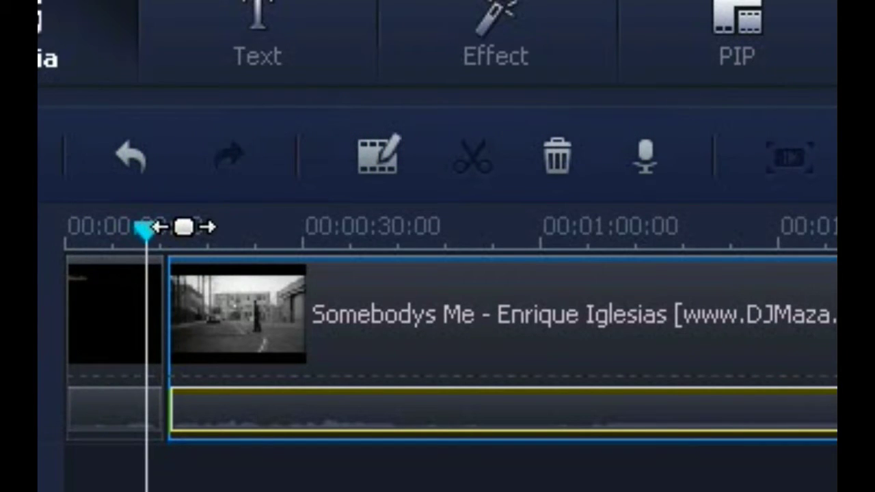
{"action": "left_click_drag", "start_coordinate": [146, 228], "coordinate": [175, 229]}
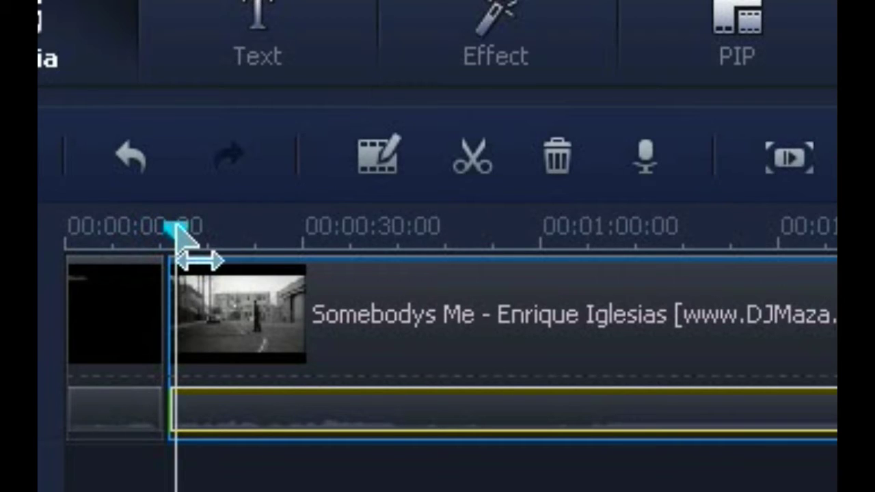
{"action": "left_click", "coordinate": [477, 167]}
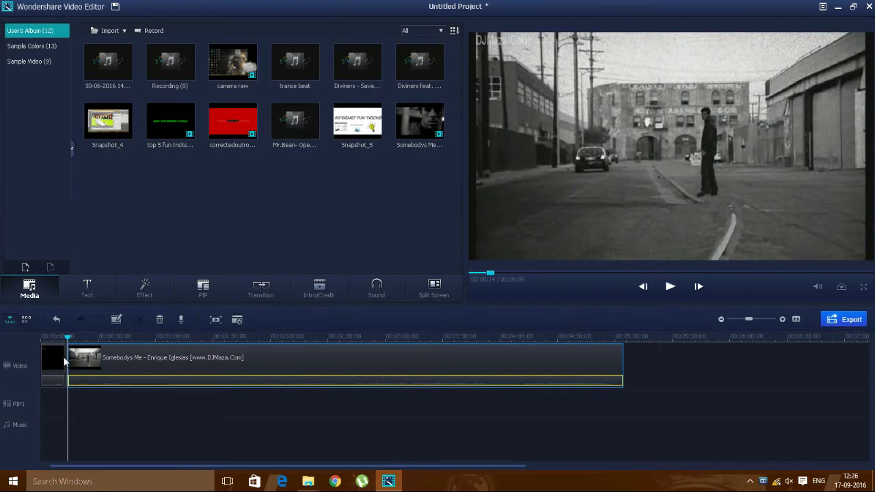
Crop the short middle segment manually, tightening the crop frame around the standing man's upper body.
{"action": "left_click", "coordinate": [72, 357]}
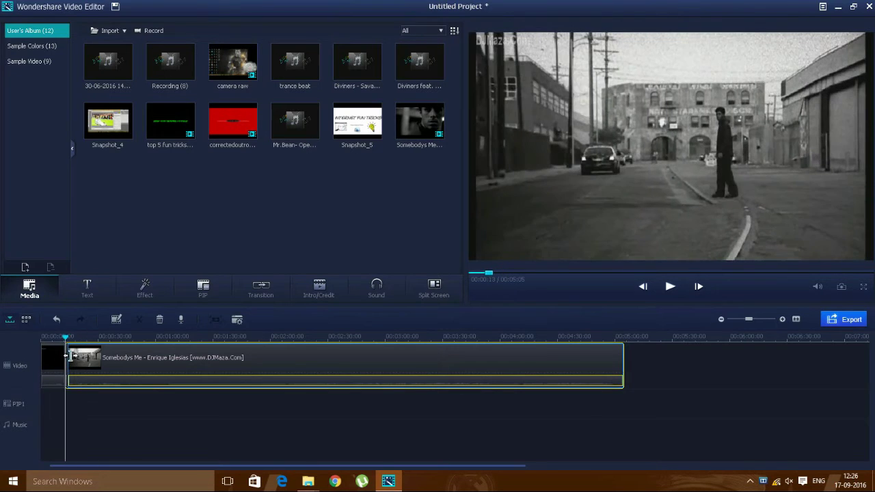
{"action": "left_click", "coordinate": [764, 325]}
{"action": "left_click", "coordinate": [113, 359]}
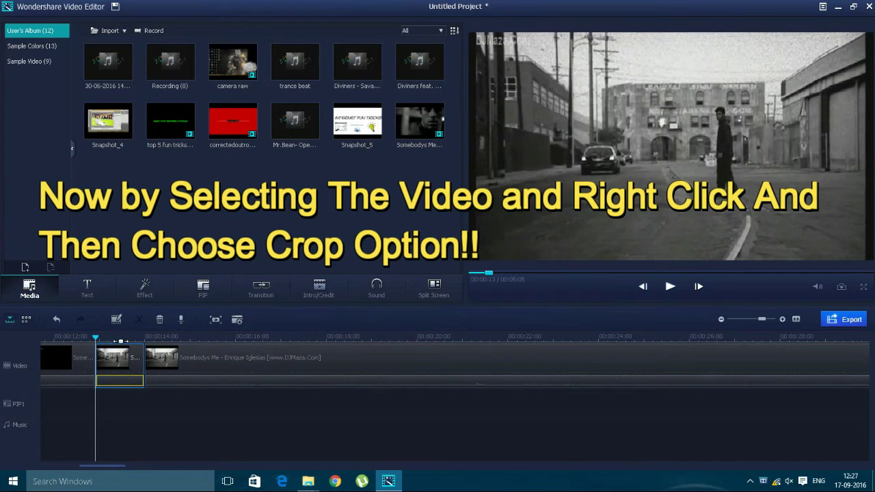
{"action": "right_click", "coordinate": [122, 363]}
{"action": "left_click", "coordinate": [149, 271]}
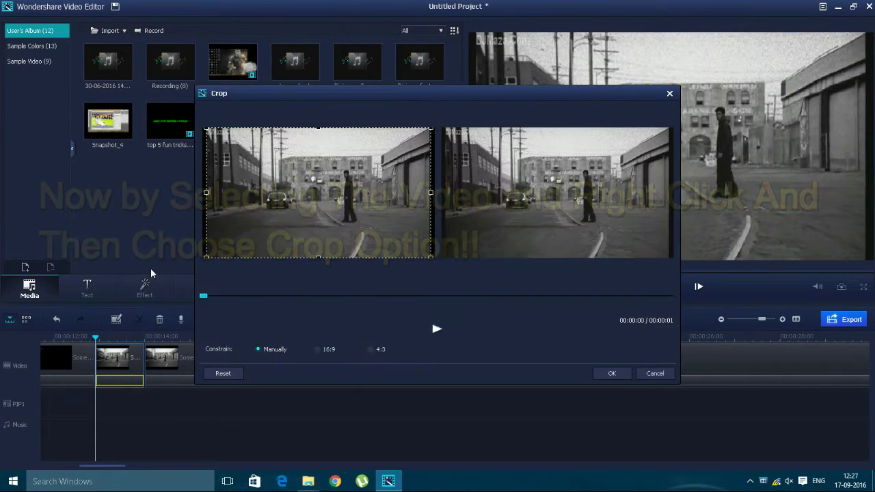
{"action": "left_click_drag", "start_coordinate": [208, 131], "coordinate": [281, 149]}
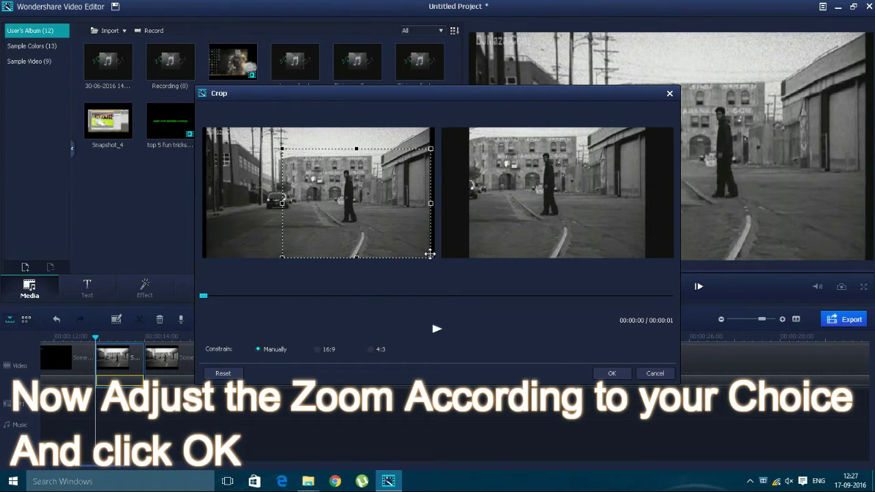
{"action": "left_click_drag", "start_coordinate": [421, 238], "coordinate": [335, 173]}
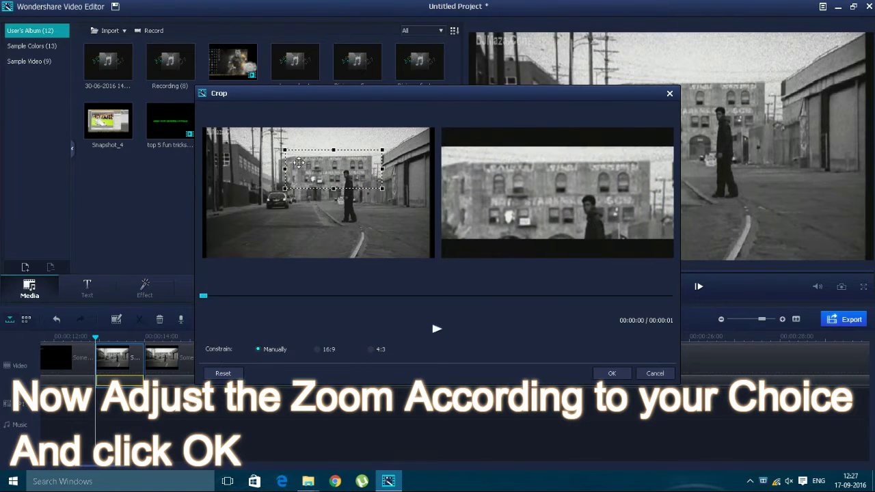
{"action": "left_click_drag", "start_coordinate": [287, 154], "coordinate": [321, 165]}
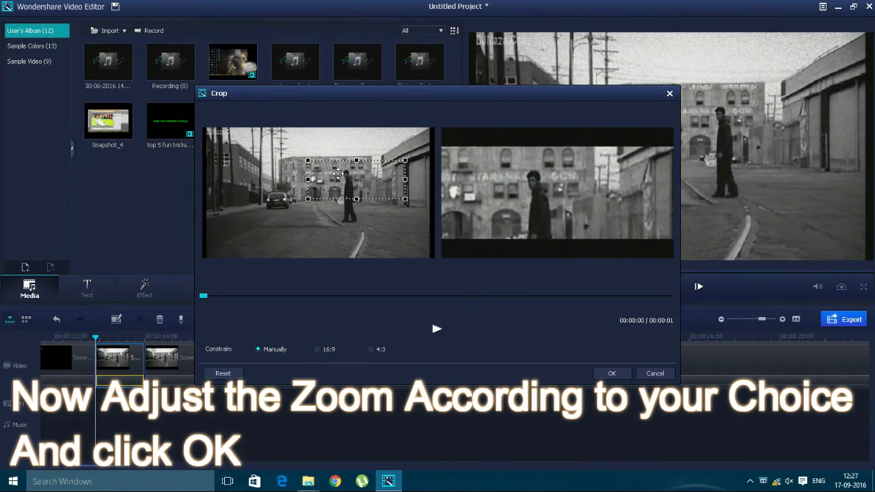
{"action": "left_click_drag", "start_coordinate": [406, 200], "coordinate": [344, 197]}
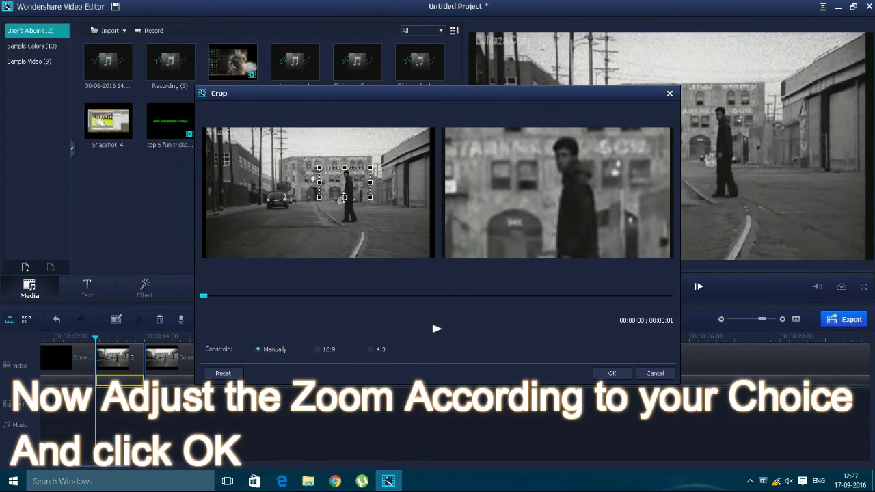
{"action": "left_click_drag", "start_coordinate": [346, 188], "coordinate": [345, 186]}
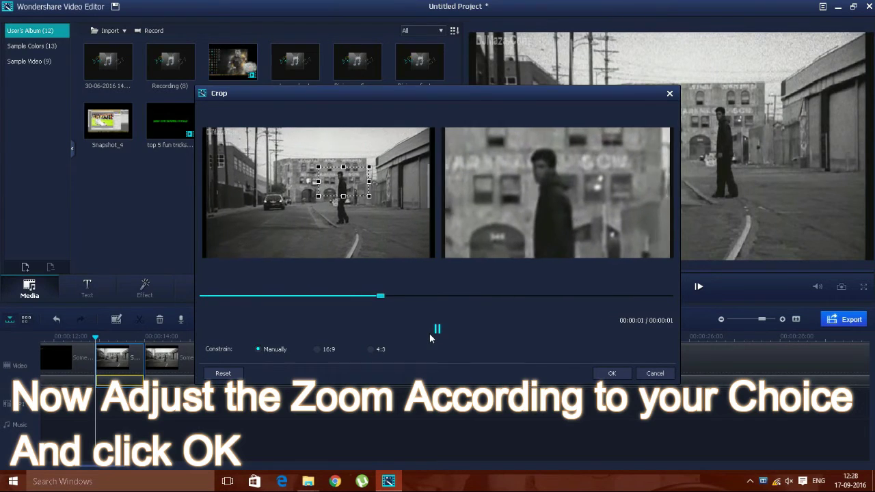
Compare the 16:9 and 4:3 crop constraints, give the frame 16:9 proportions, return to Manually, preview and apply the crop.
{"action": "left_click", "coordinate": [325, 355]}
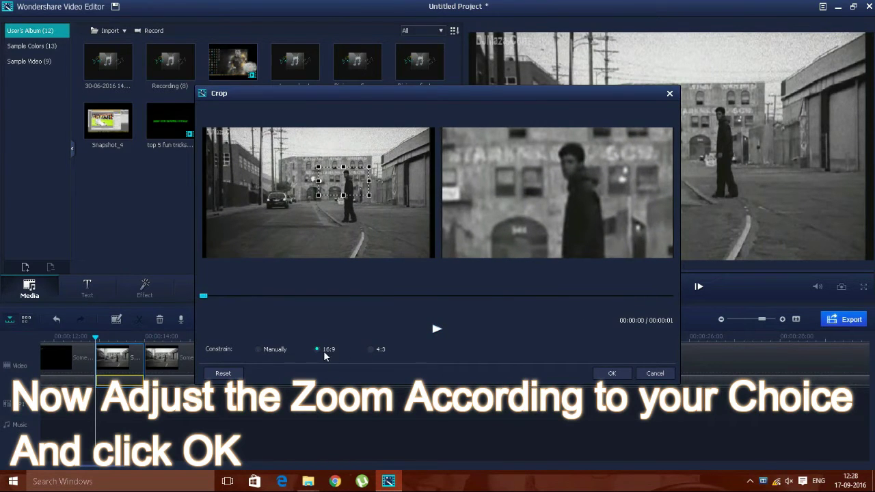
{"action": "left_click", "coordinate": [375, 350]}
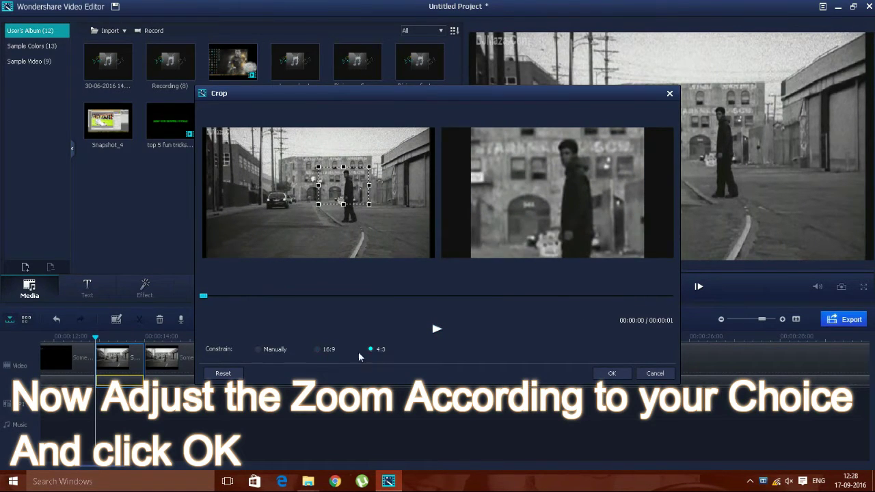
{"action": "left_click", "coordinate": [321, 352]}
{"action": "left_click", "coordinate": [272, 355]}
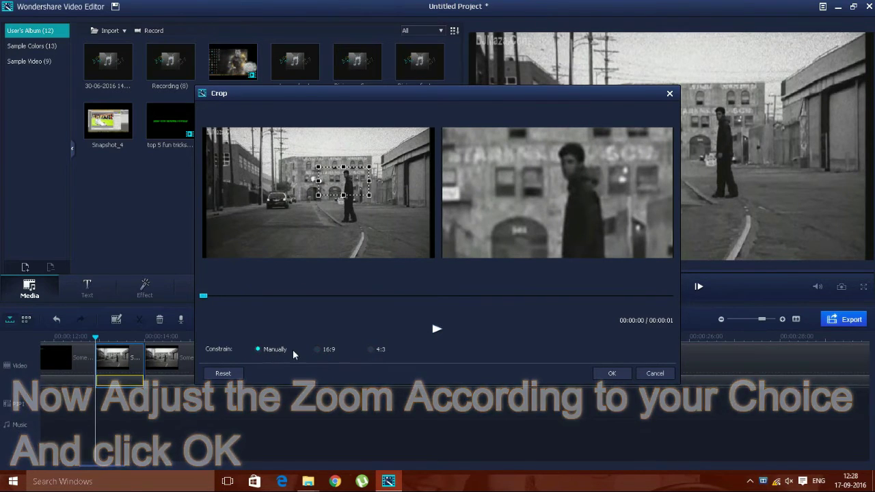
{"action": "left_click", "coordinate": [437, 329]}
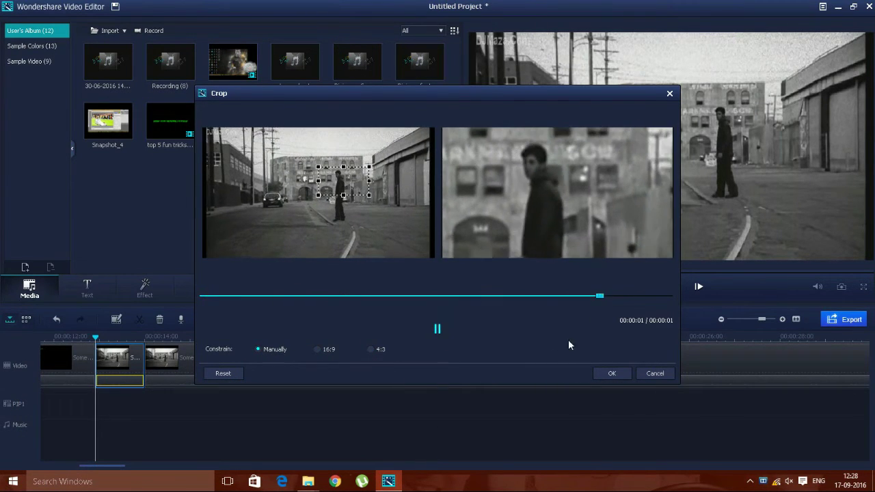
{"action": "left_click", "coordinate": [619, 374]}
Play the timeline from the beginning, partly in full screen, to check the zoomed segment, and stop after it.
{"action": "left_click_drag", "start_coordinate": [96, 340], "coordinate": [42, 344]}
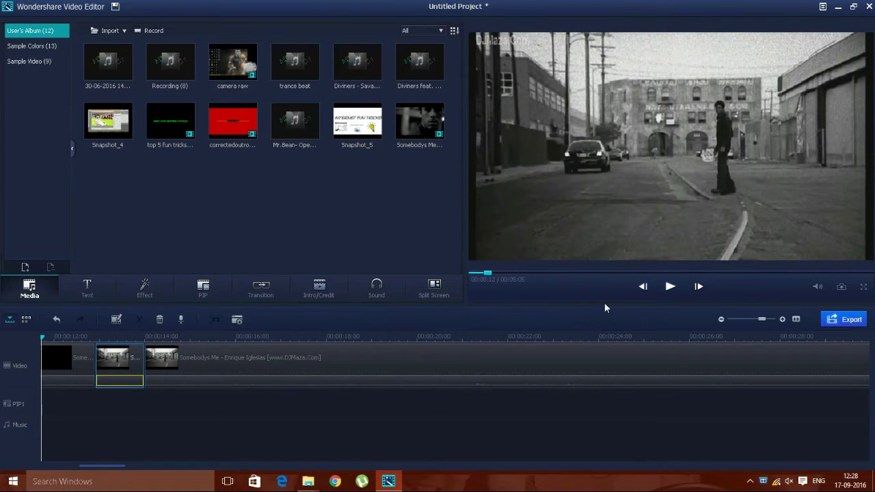
{"action": "left_click_drag", "start_coordinate": [479, 278], "coordinate": [470, 279]}
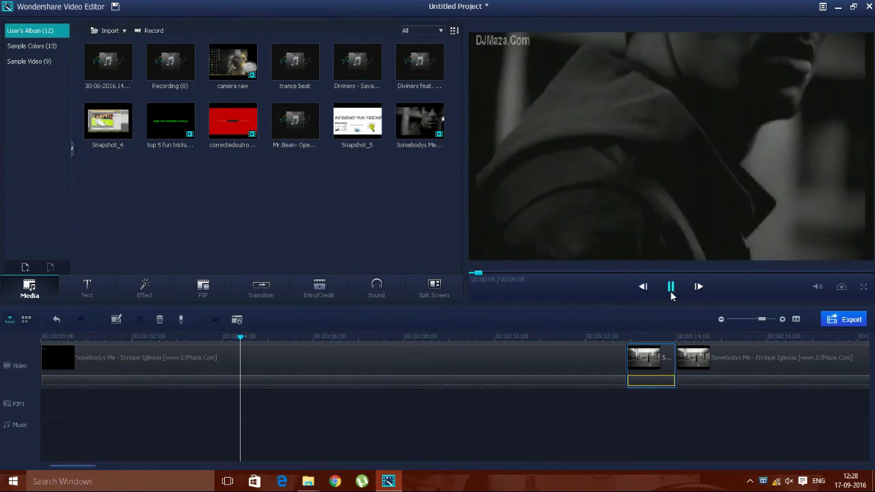
{"action": "left_click", "coordinate": [865, 288]}
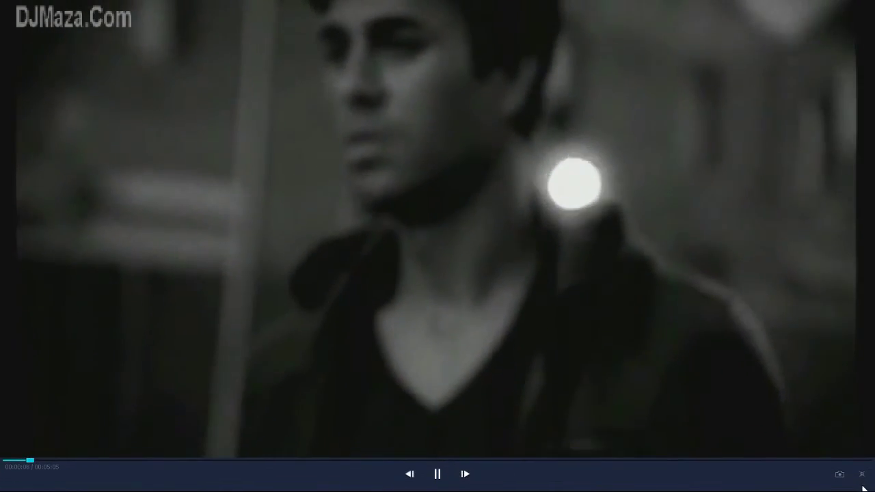
{"action": "key", "text": "Escape"}
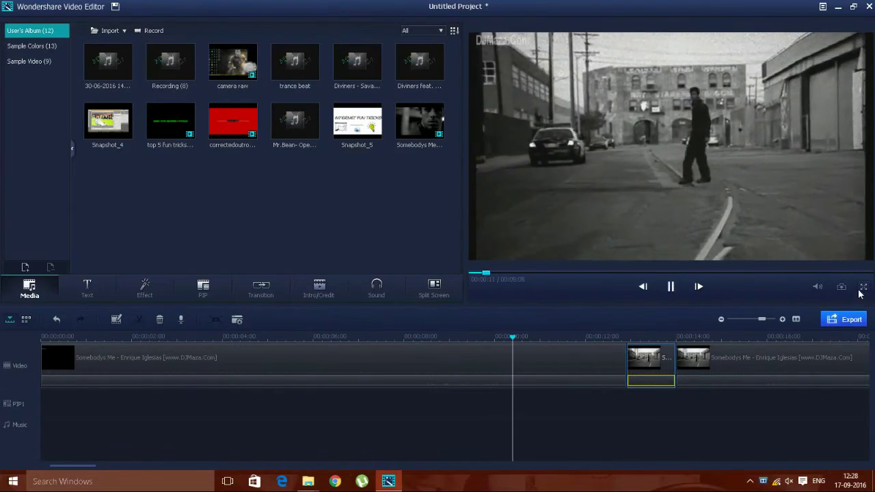
{"action": "left_click", "coordinate": [863, 289]}
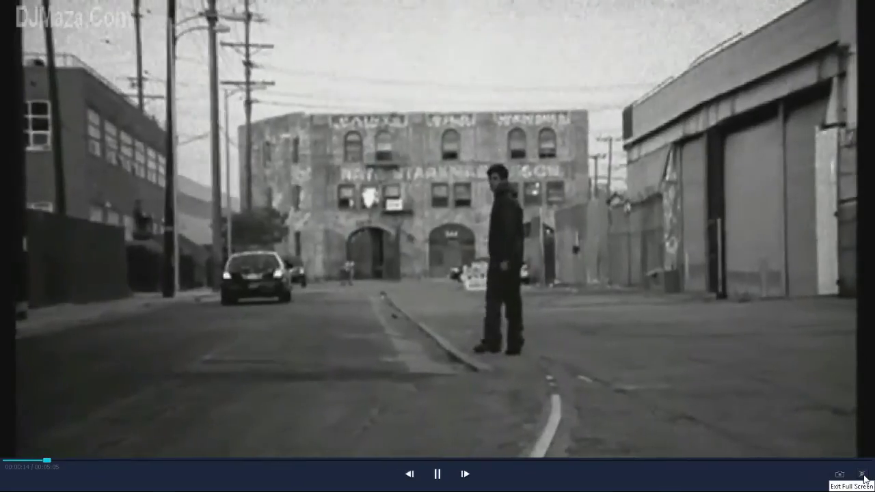
{"action": "left_click", "coordinate": [863, 477]}
{"action": "left_click", "coordinate": [670, 288]}
{"action": "left_click", "coordinate": [670, 289]}
{"action": "left_click", "coordinate": [670, 289]}
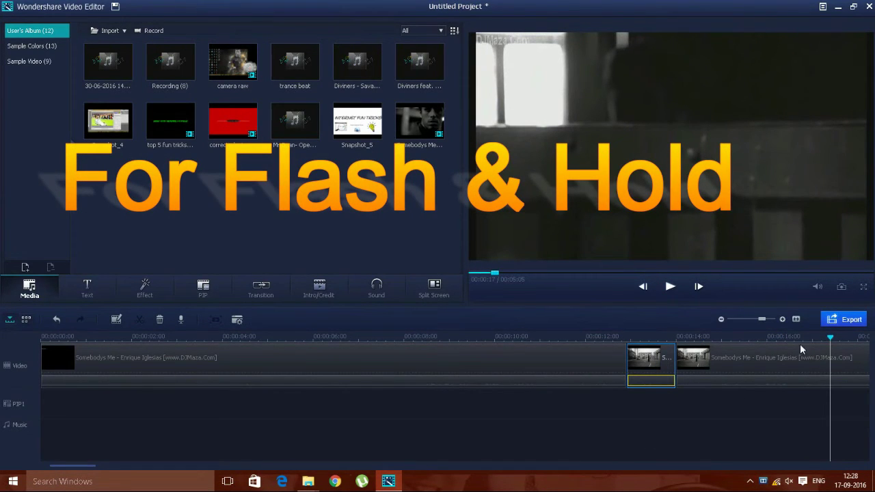
Split the clip that follows the zoomed segment shortly after its start, at about 14 seconds.
{"action": "left_click_drag", "start_coordinate": [830, 339], "coordinate": [695, 343]}
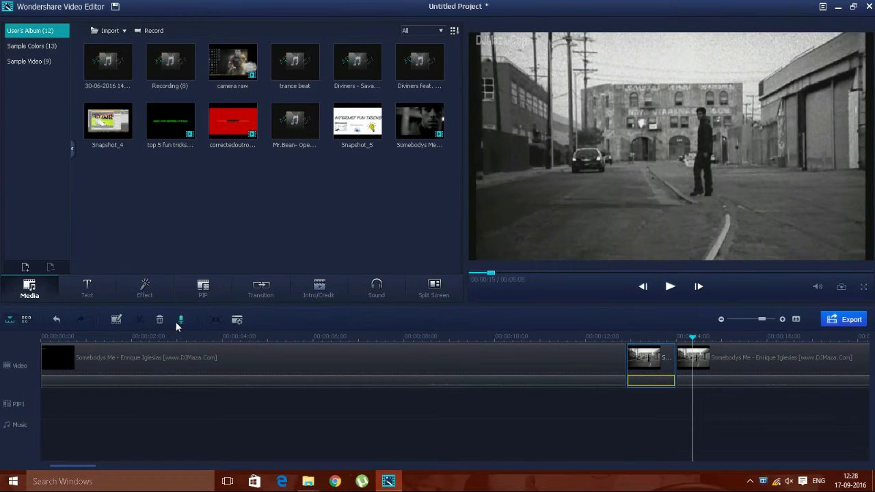
{"action": "double_click", "coordinate": [723, 362]}
{"action": "left_click", "coordinate": [138, 321]}
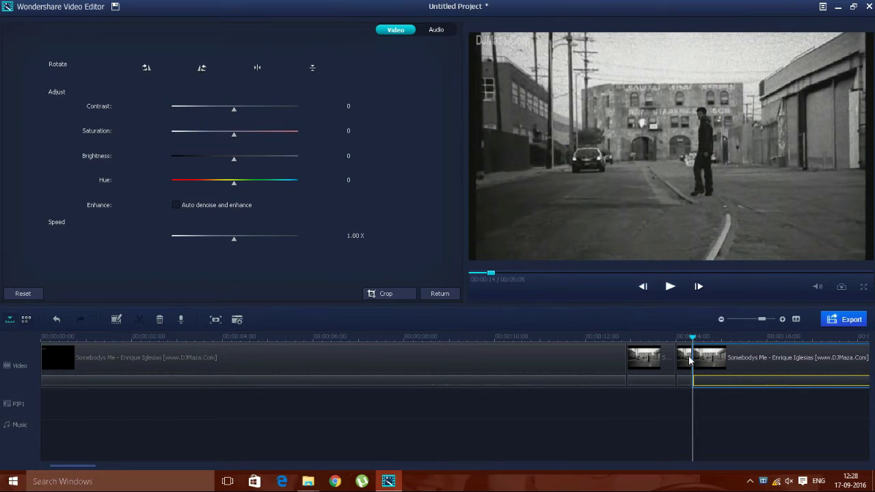
Insert a freeze frame within the short piece before the new split, and play the timeline through it to check the hold.
{"action": "mouse_move", "coordinate": [697, 345]}
{"action": "left_mouse_down"}
{"action": "mouse_move", "coordinate": [714, 345]}
{"action": "mouse_move", "coordinate": [675, 345]}
{"action": "mouse_move", "coordinate": [688, 346]}
{"action": "left_mouse_up"}
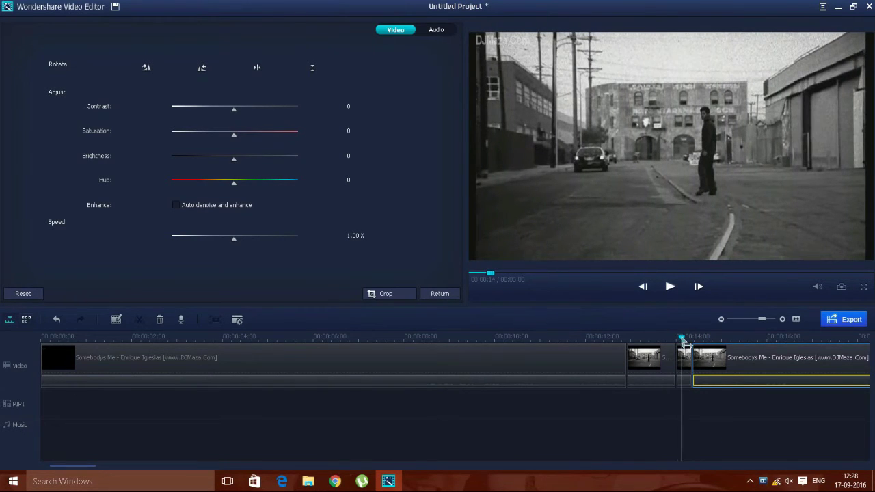
{"action": "left_click", "coordinate": [685, 376]}
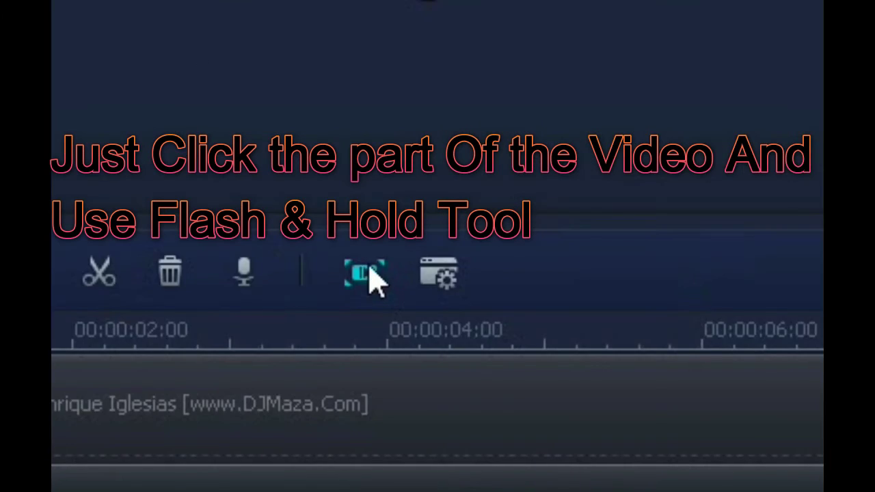
{"action": "left_click", "coordinate": [215, 320]}
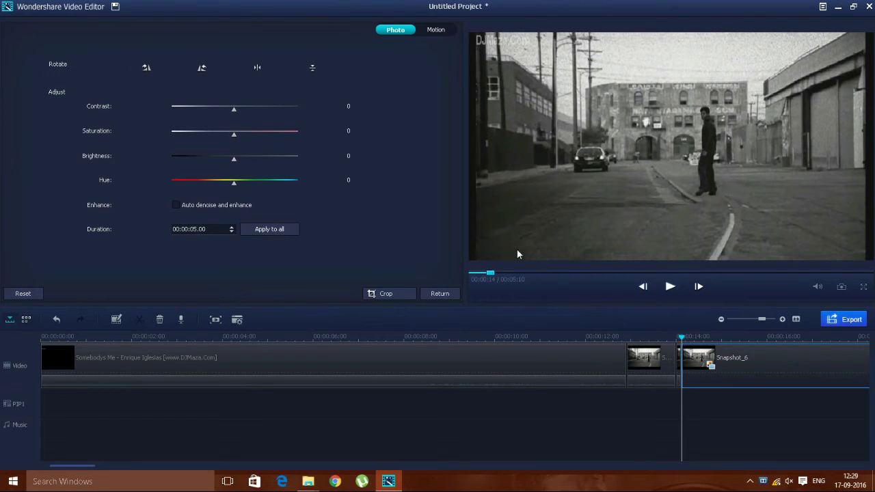
{"action": "left_click", "coordinate": [669, 290]}
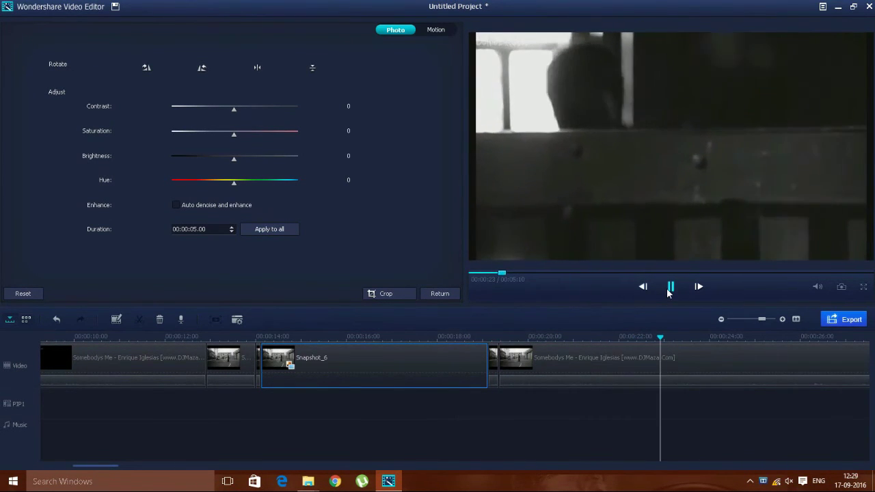
{"action": "left_click", "coordinate": [663, 292]}
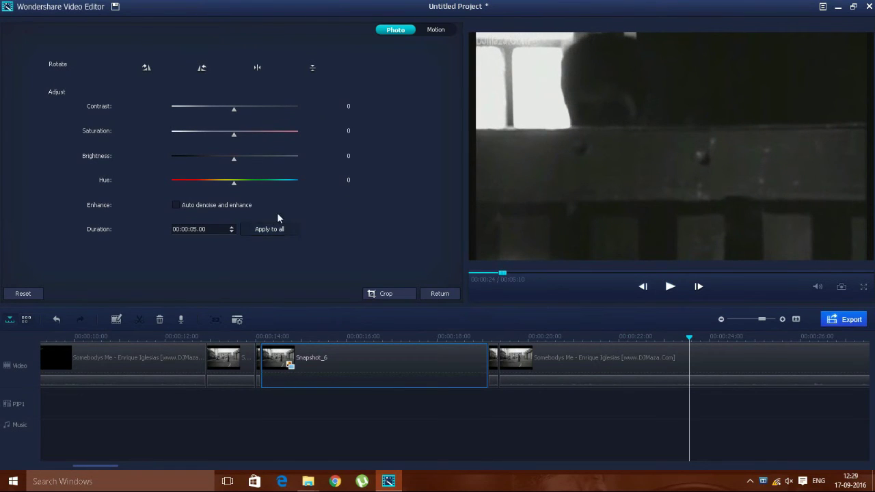
Name the MP4 output "zoom tutorial" and start exporting the project.
{"action": "left_click", "coordinate": [843, 325]}
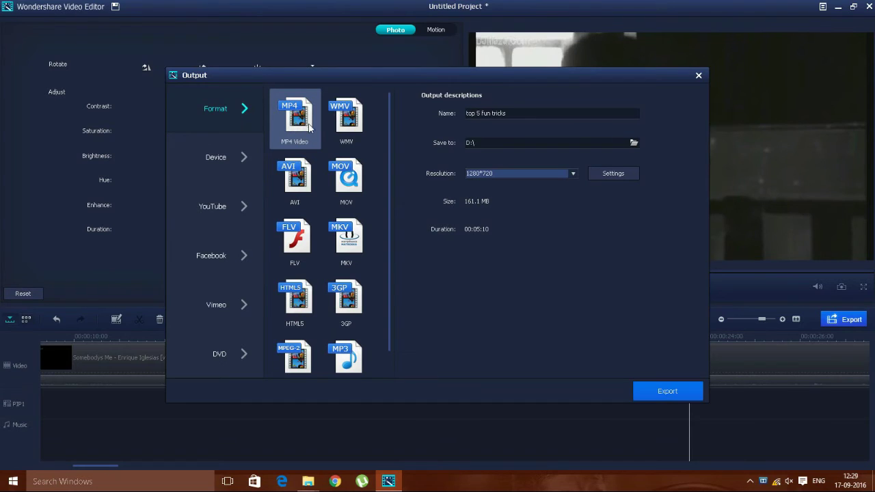
{"action": "left_click", "coordinate": [494, 116]}
{"action": "type", "text": "fs"}
{"action": "key", "text": "BackSpace"}
{"action": "key", "text": "BackSpace"}
{"action": "type", "text": "szoo"}
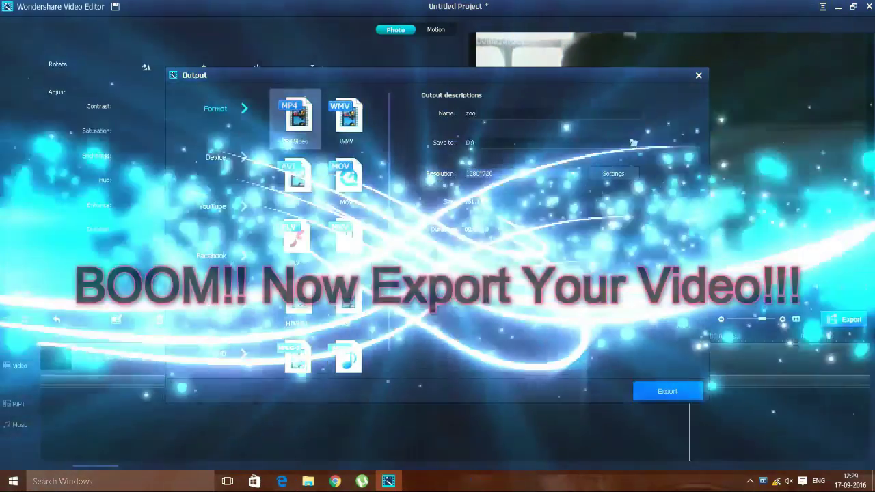
{"action": "type", "text": "m to"}
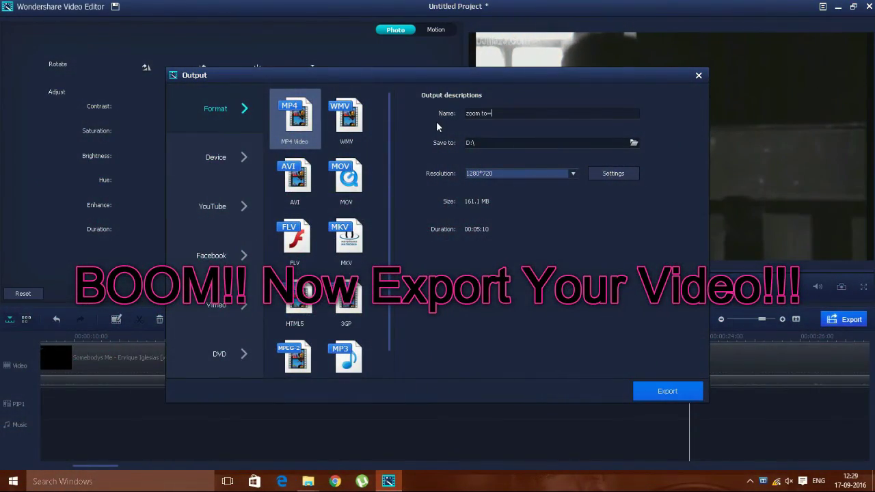
{"action": "key", "text": "BackSpace"}
{"action": "type", "text": "utorial"}
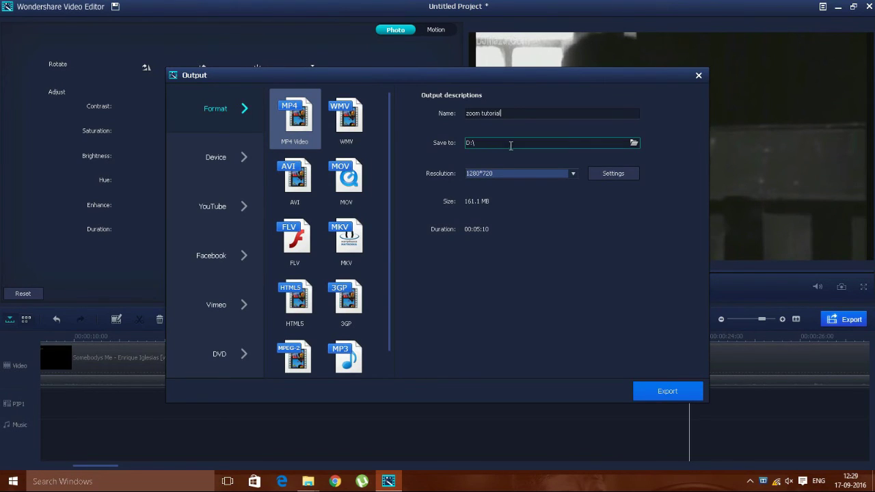
{"action": "left_click", "coordinate": [681, 393]}
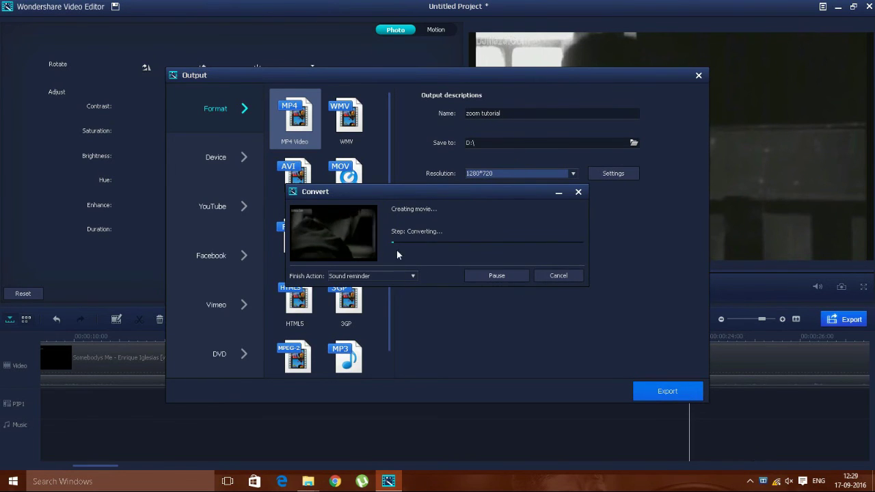
Cancel the running conversion and close the output settings.
{"action": "left_click", "coordinate": [551, 277]}
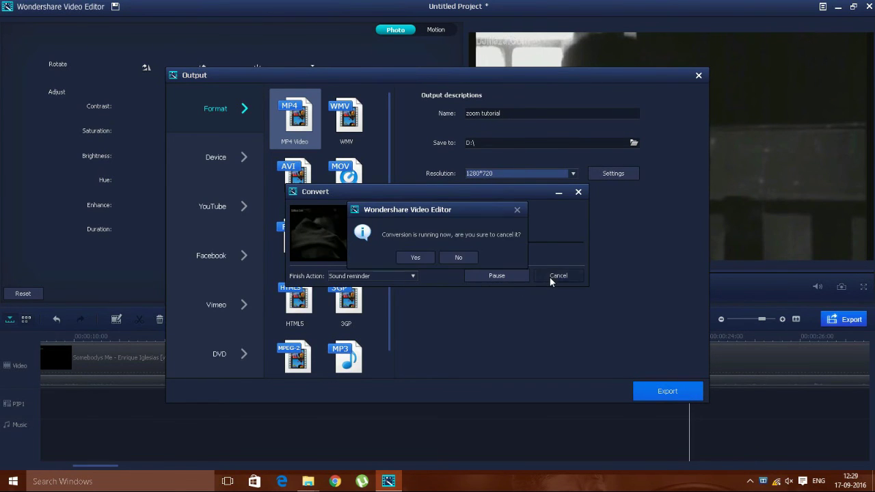
{"action": "left_click", "coordinate": [414, 260]}
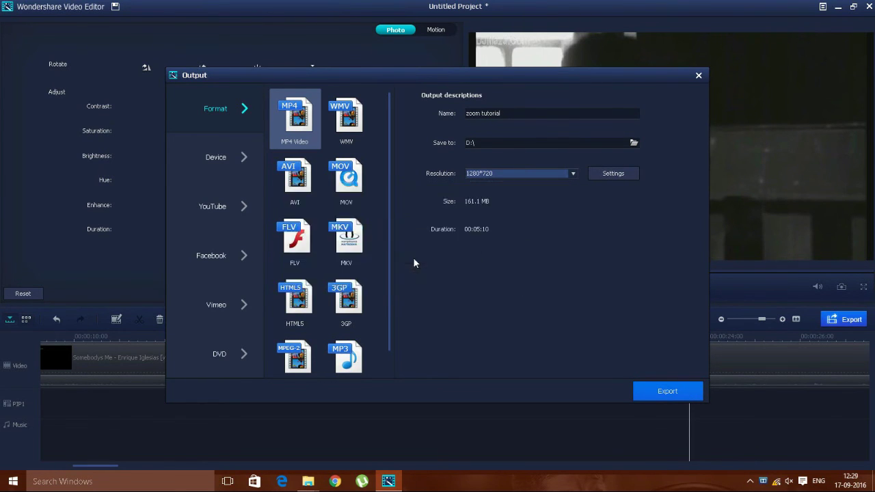
{"action": "left_click", "coordinate": [699, 76]}
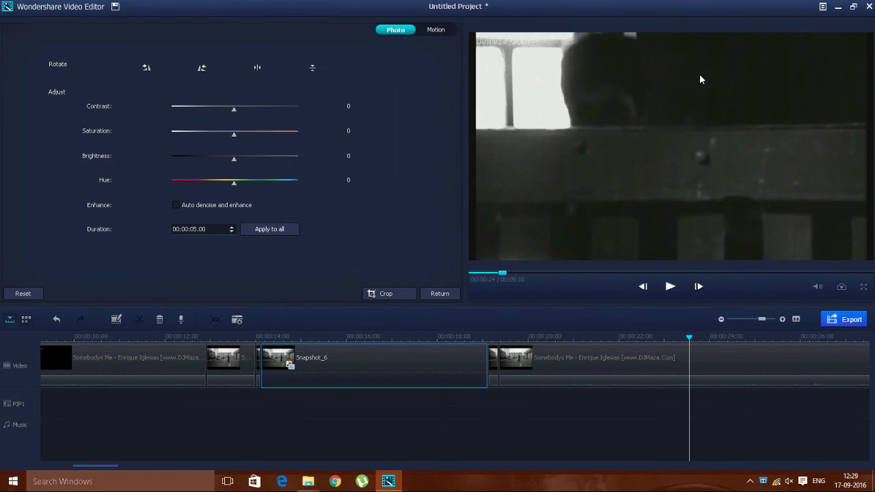